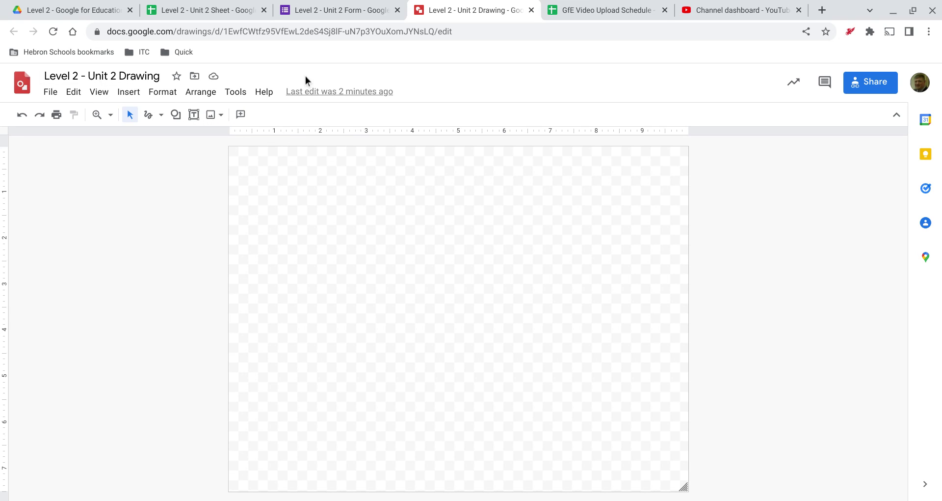
Open the Insert menu on the blank drawing
left_click(123, 93)
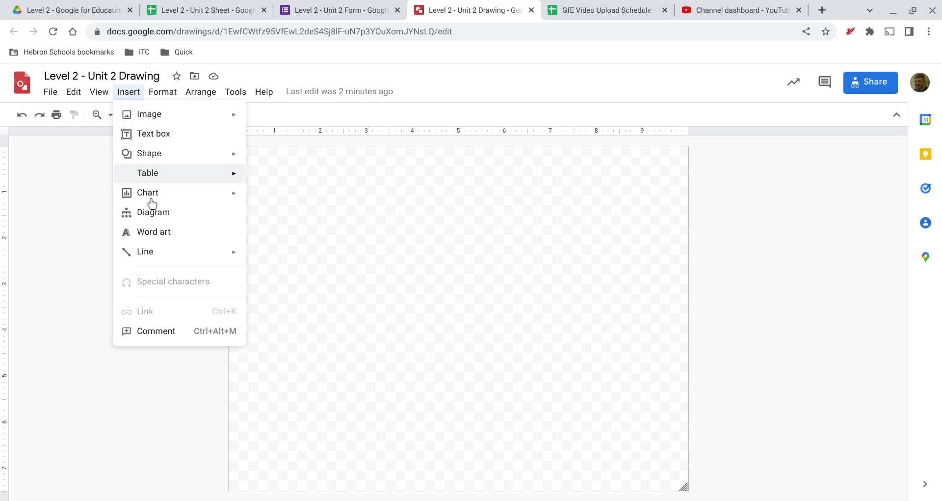
Show the chart types (Bar, Column, Line, Pie, From Sheets) under Insert > Chart
mouse_move(152, 206)
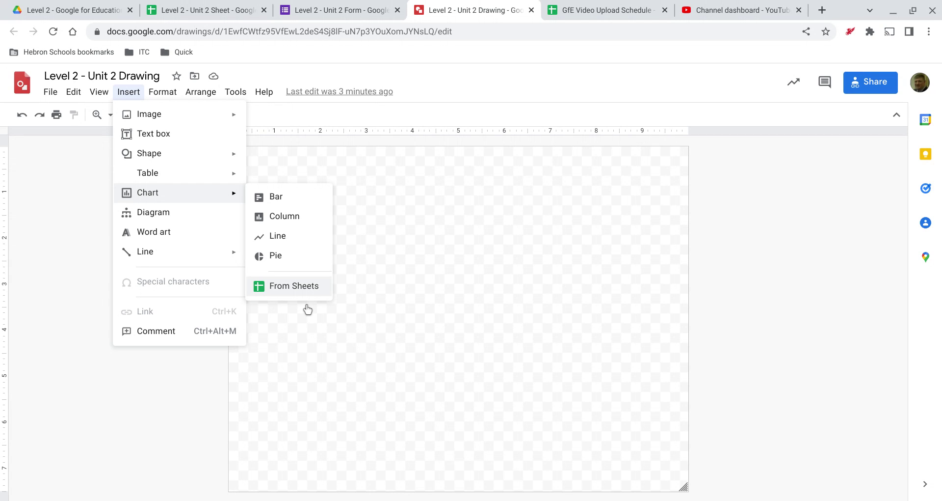
Insert a line chart and open its linked source spreadsheet
left_click(276, 256)
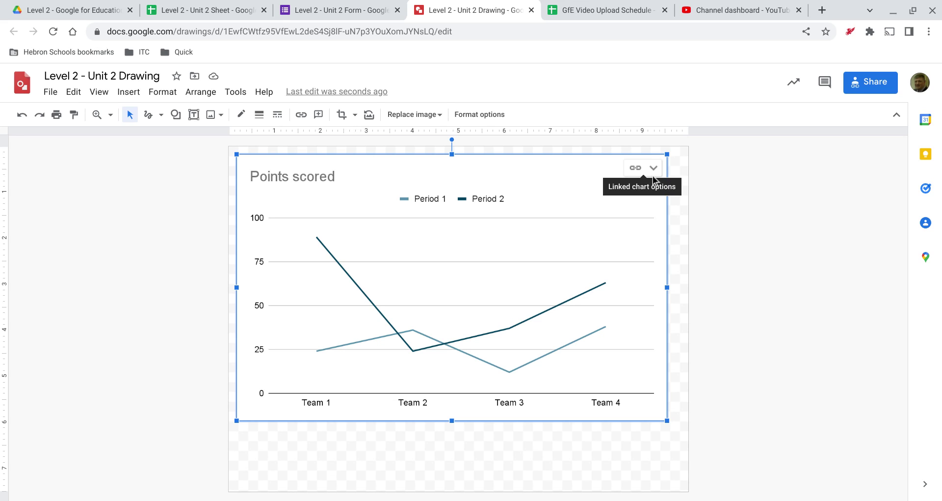
left_click(653, 169)
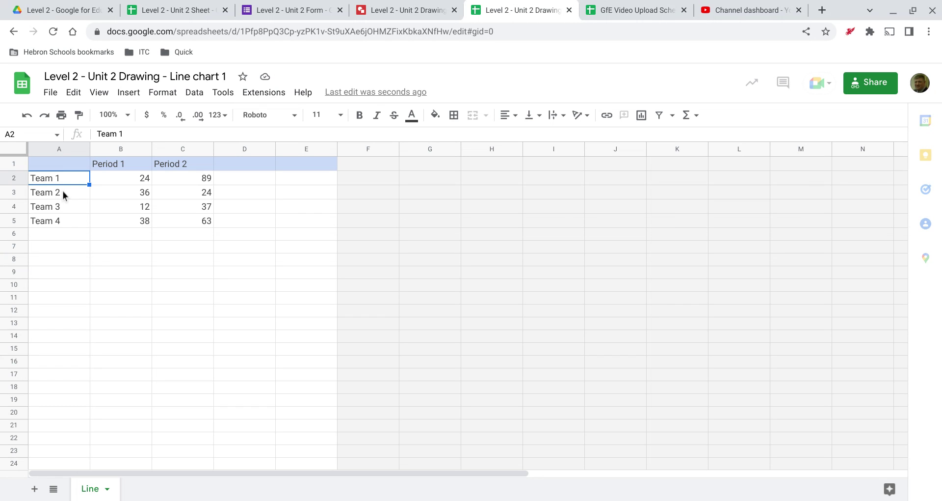
Rename the teams in A2:A5 to Red Team, Blue Team, Green Team and Yellow Team
type("Read Teamn")
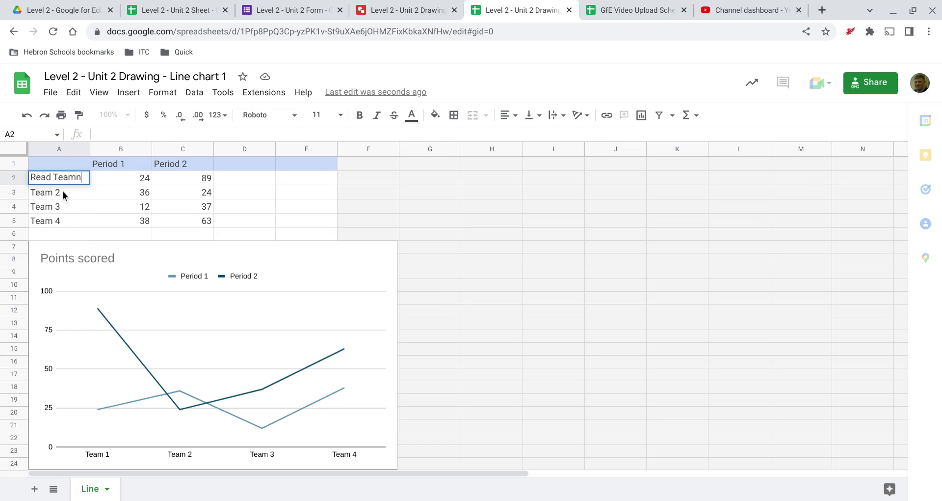
key("BackSpace")
key("BackSpace")
key("BackSpace")
key("BackSpace")
key("BackSpace")
key("BackSpace")
type("d Team")
key("Return")
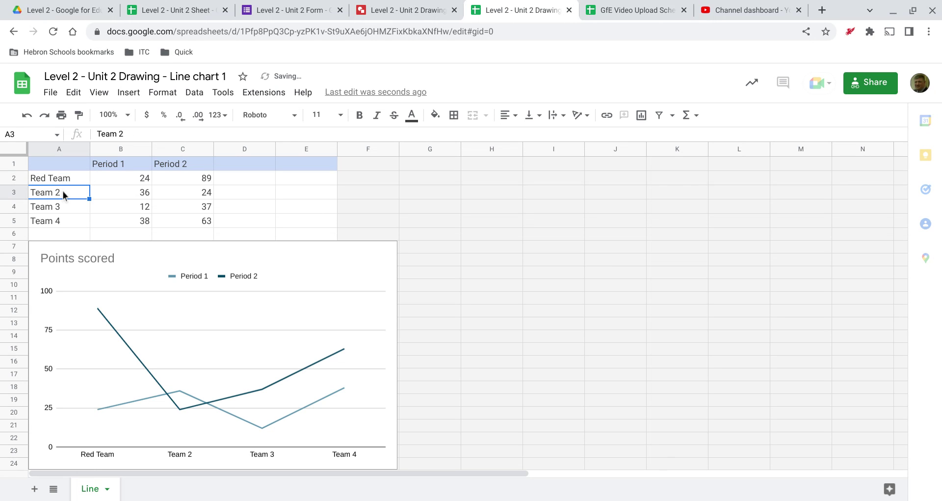
type("Blue TE")
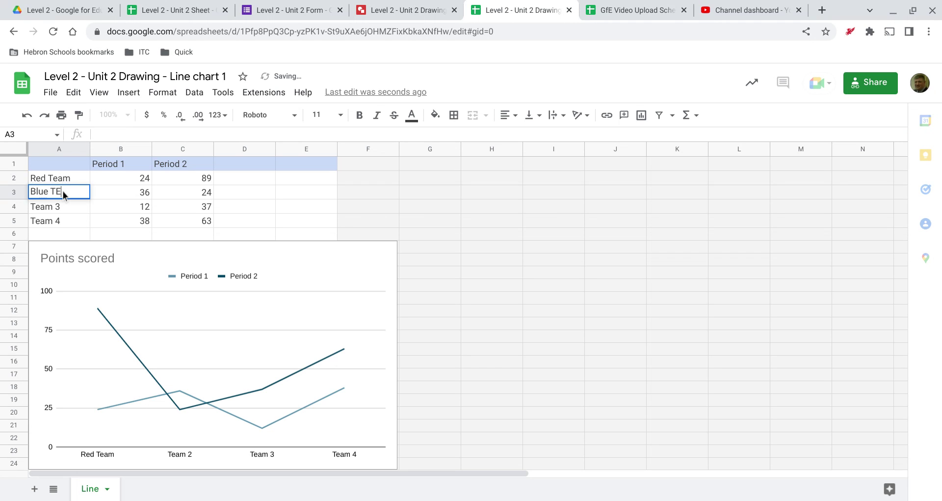
key("Return")
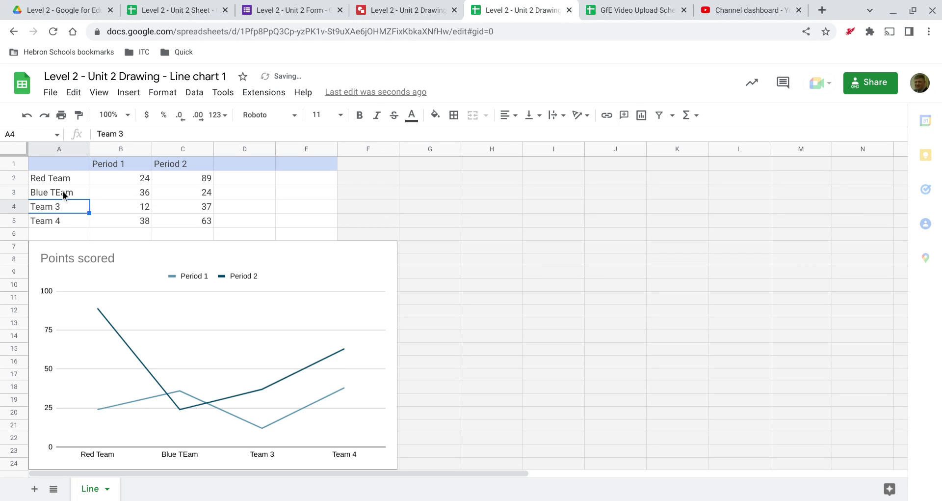
left_click(63, 190)
type("Blue Team")
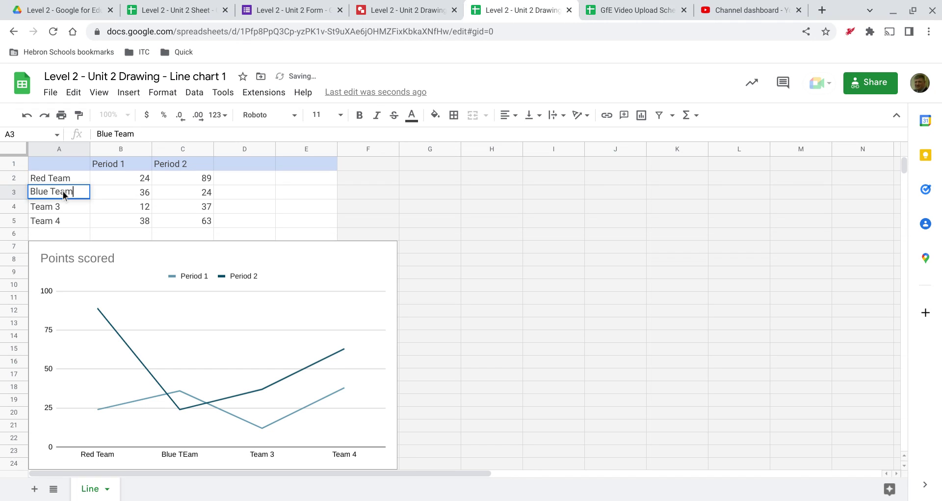
key("Return")
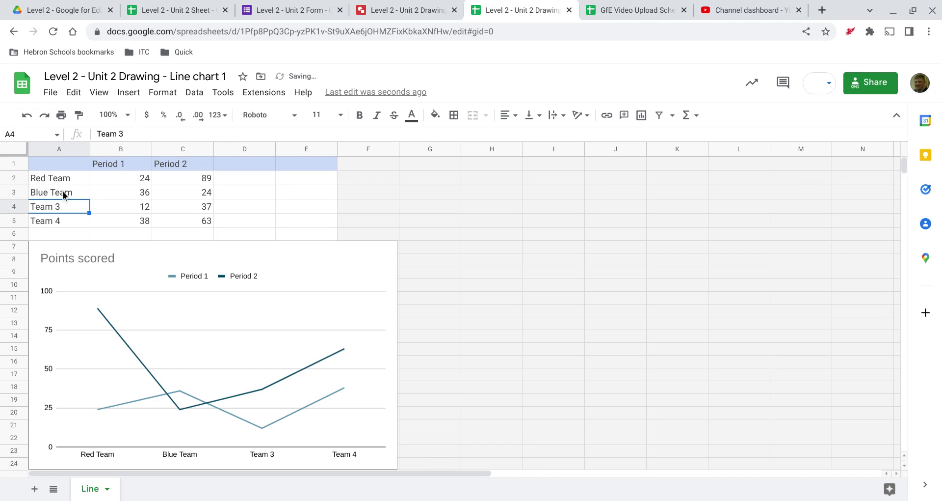
type("Green Team")
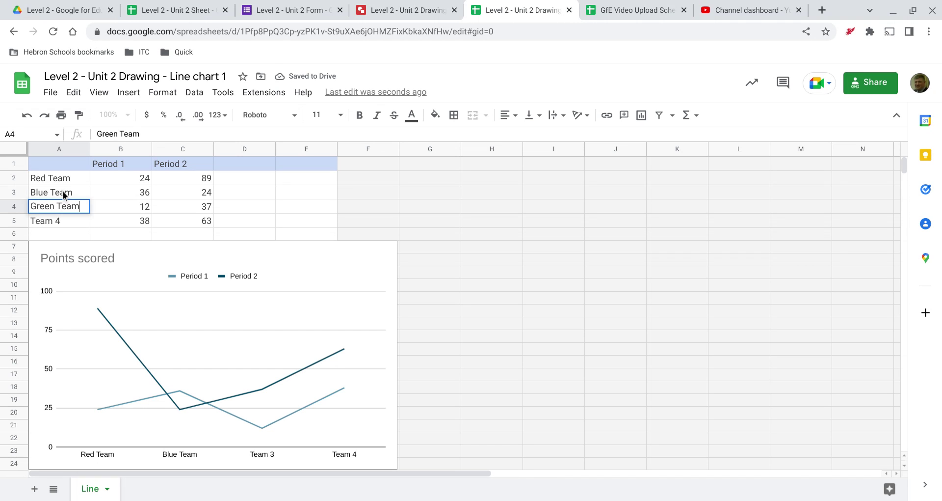
key("Return")
type("Y")
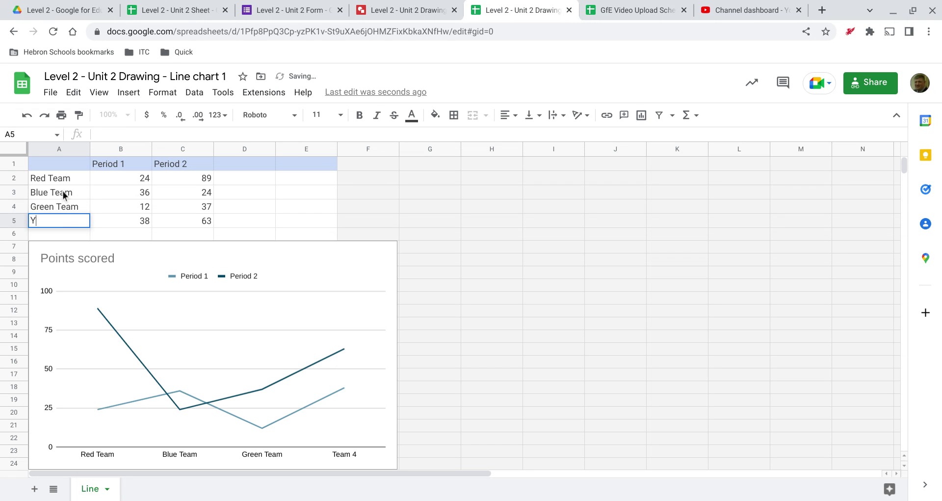
type("ellow Team")
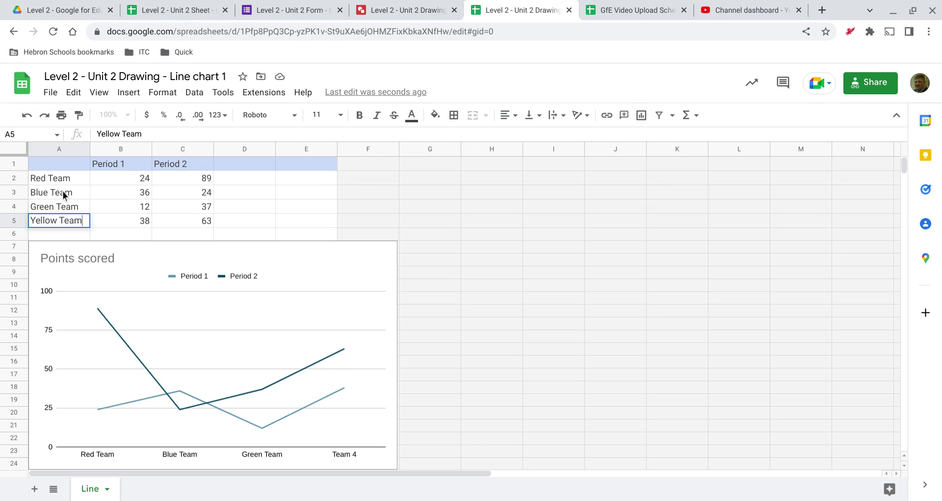
key("Tab")
key("Tab")
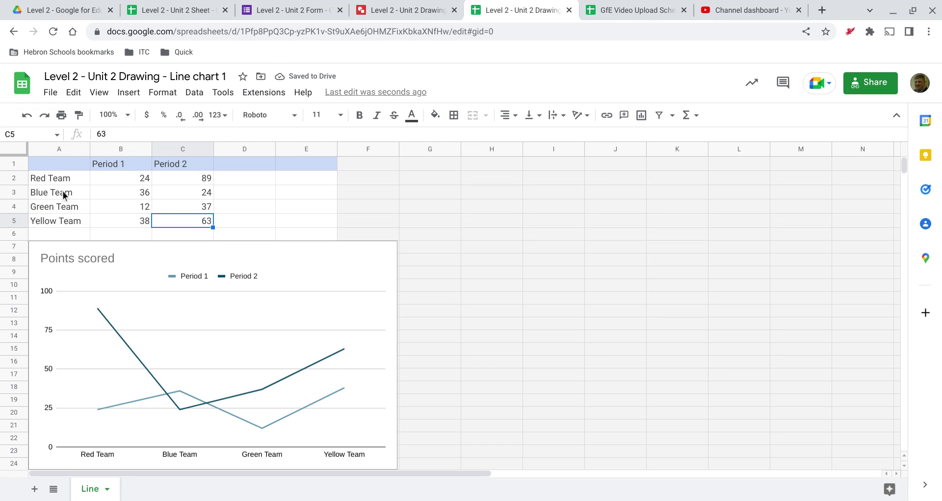
Set Period 2 scores to 54 for Yellow Team and 9 for Green Team
type("54")
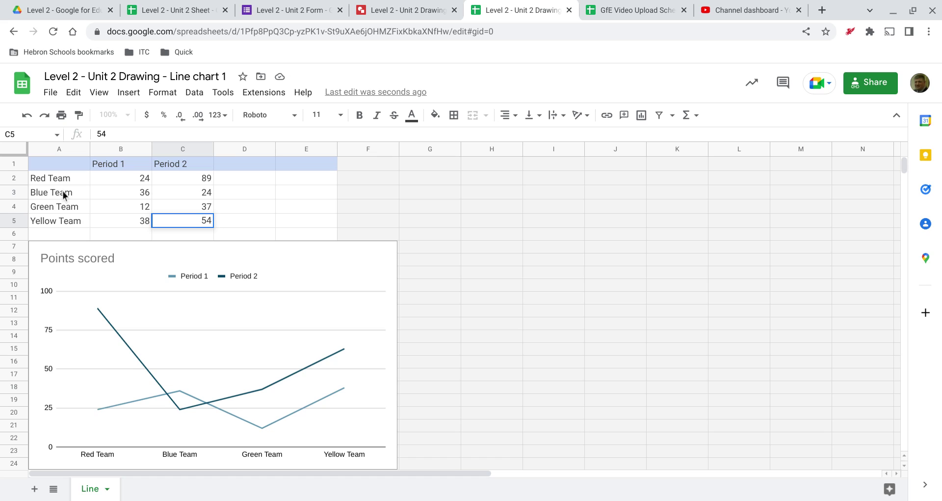
key("Up")
type("9")
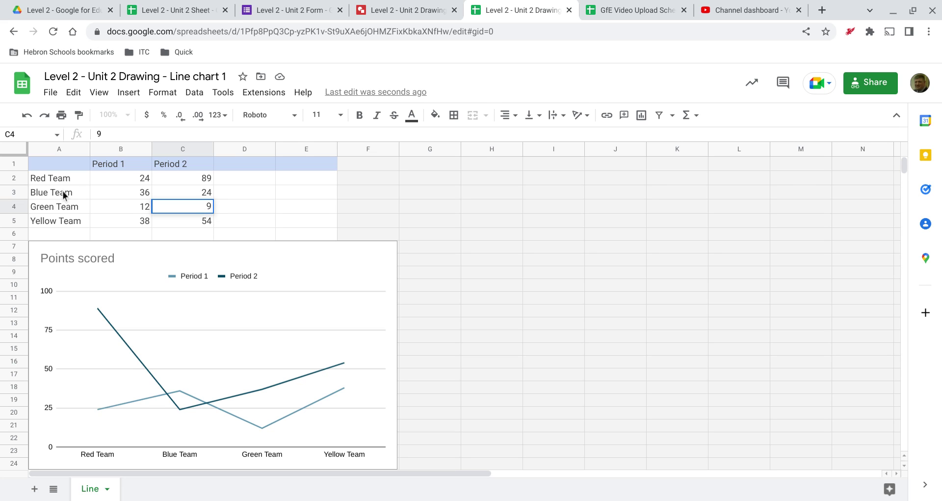
key("Return")
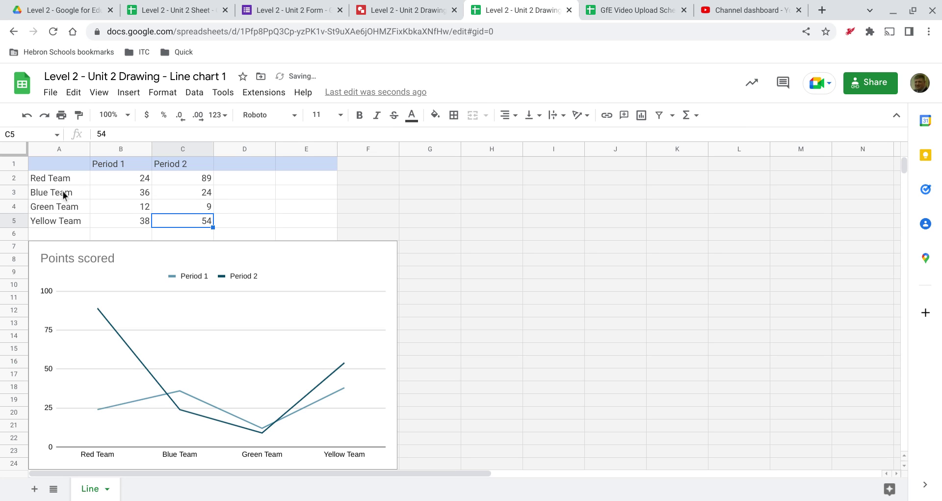
left_click(425, 4)
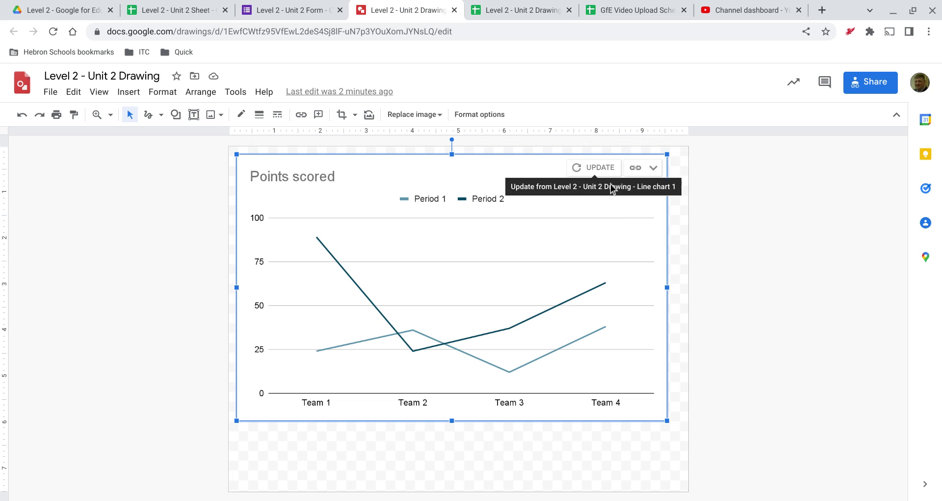
Update the linked line chart with the new sheet data, then delete it from the canvas
left_click(608, 169)
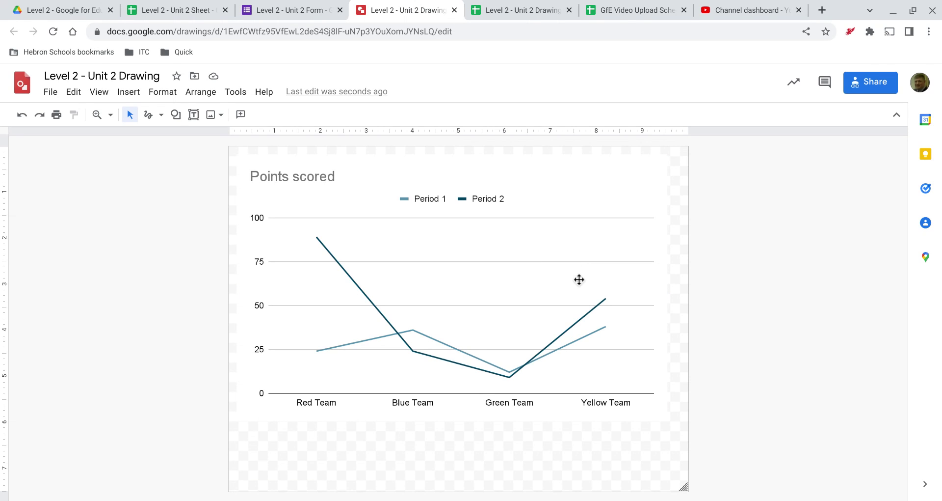
left_click(502, 177)
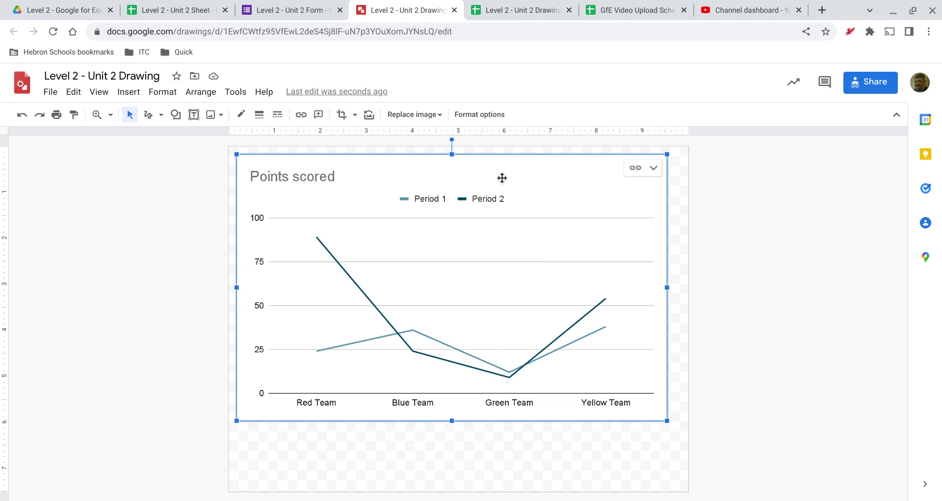
key("Delete")
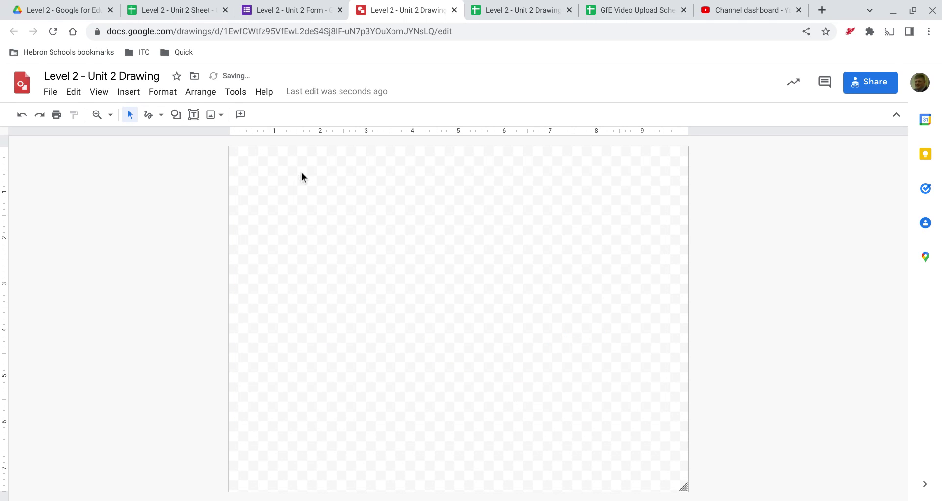
Bring up the Diagram panel and browse the available diagram types
left_click(129, 92)
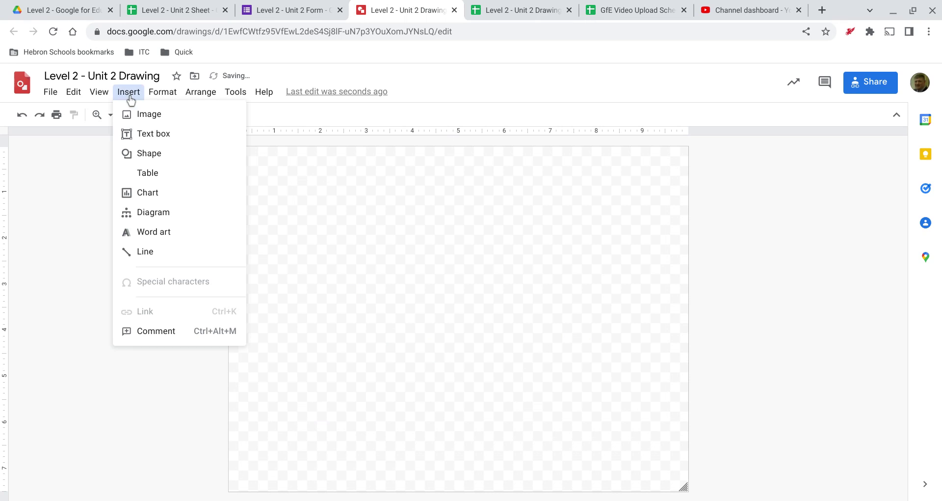
left_click(162, 222)
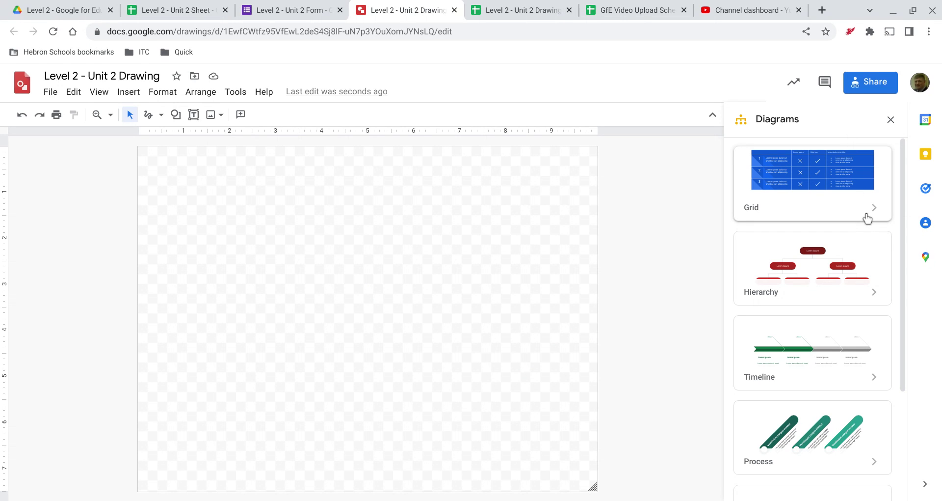
scroll(866, 225, "down", 2)
scroll(867, 218, "down", 1)
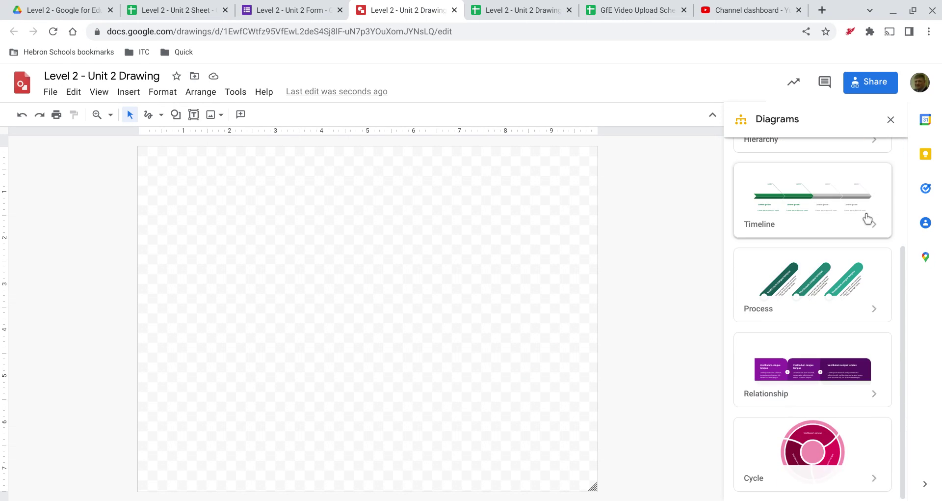
scroll(868, 219, "up", 3)
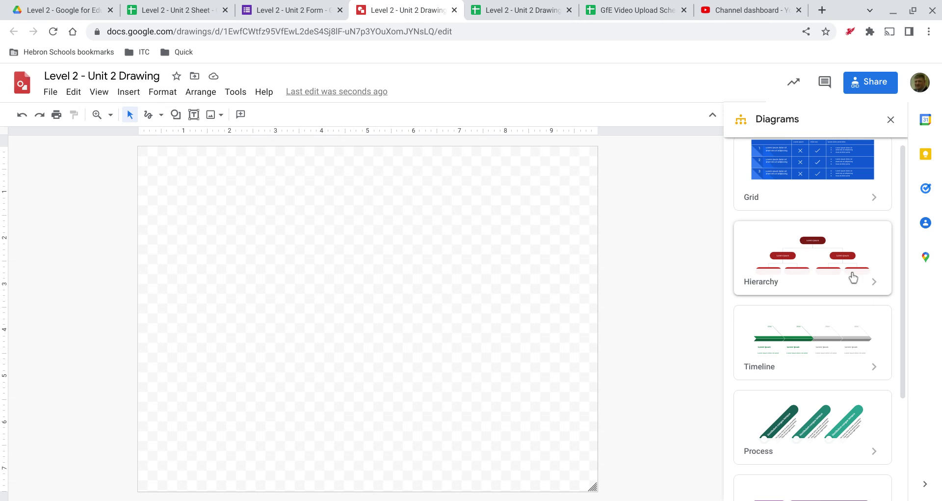
scroll(850, 343, "down", 2)
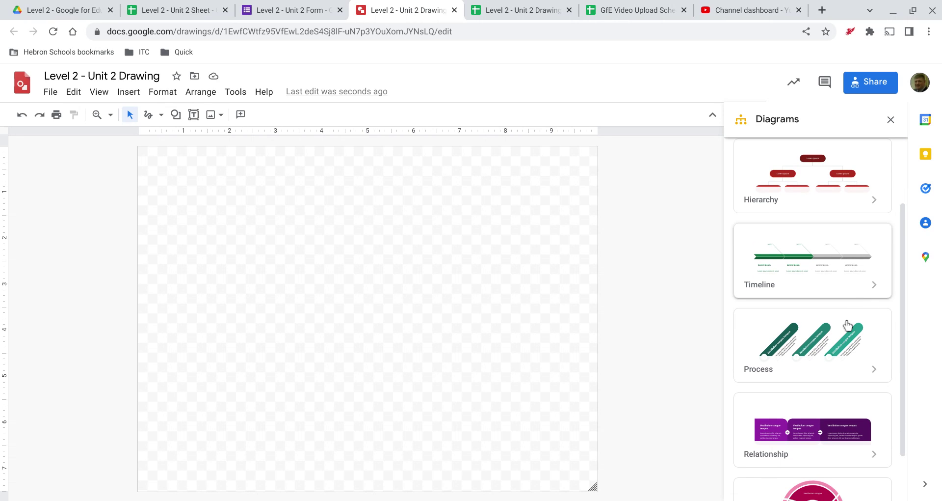
scroll(828, 425, "down", 1)
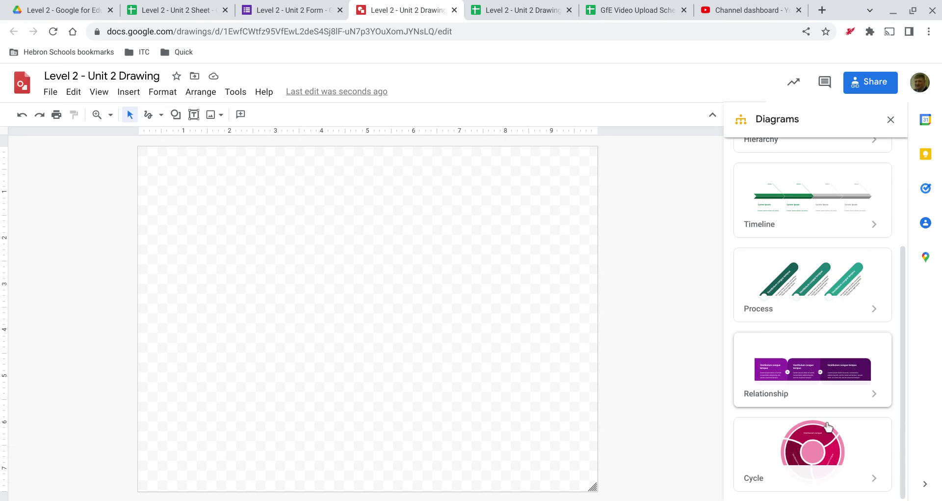
scroll(828, 426, "up", 3)
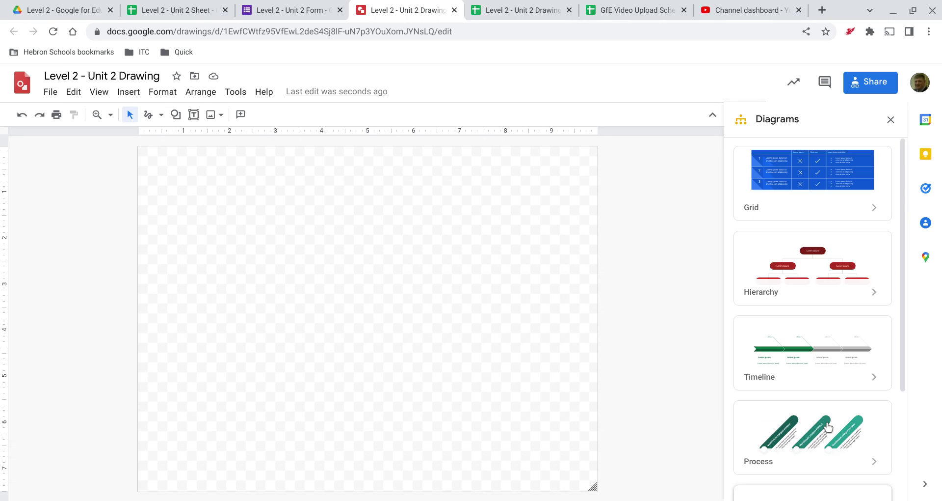
Insert the red-outlined Hierarchy diagram with three levels
left_click(877, 309)
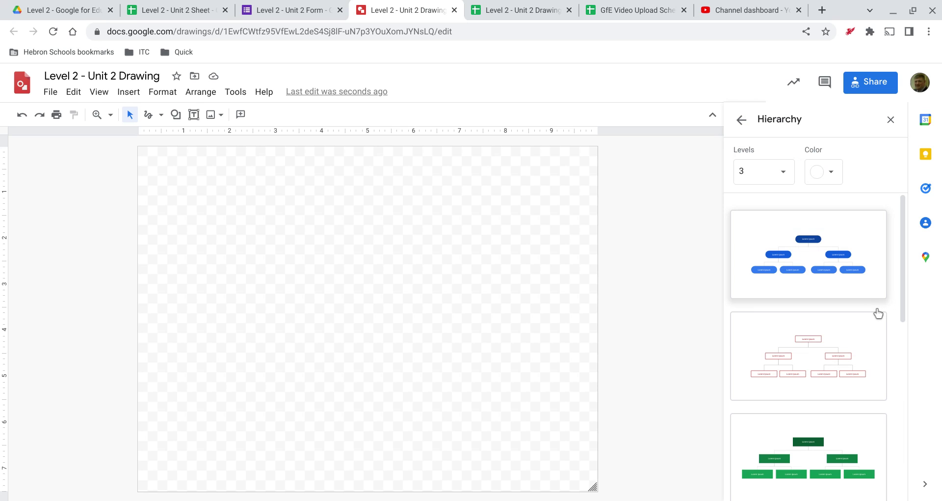
scroll(857, 290, "down", 7)
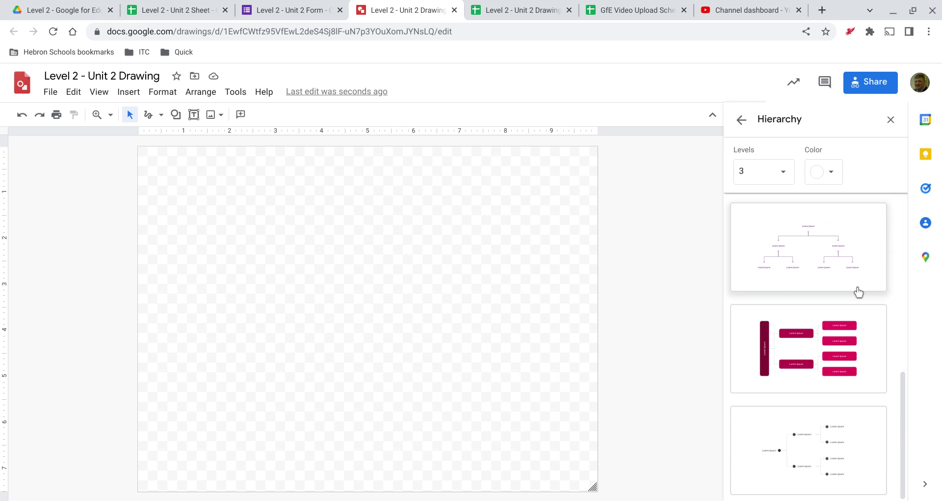
scroll(858, 291, "up", 7)
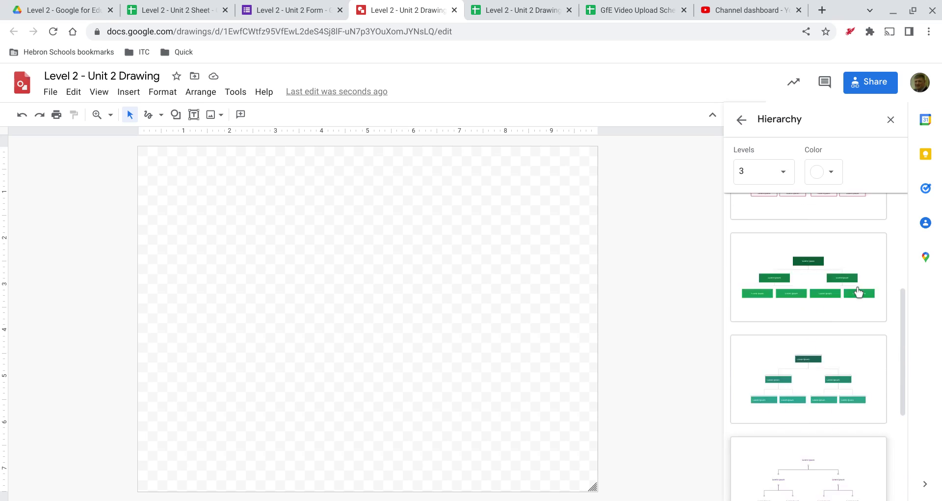
left_click(784, 178)
left_click(783, 177)
left_click(833, 185)
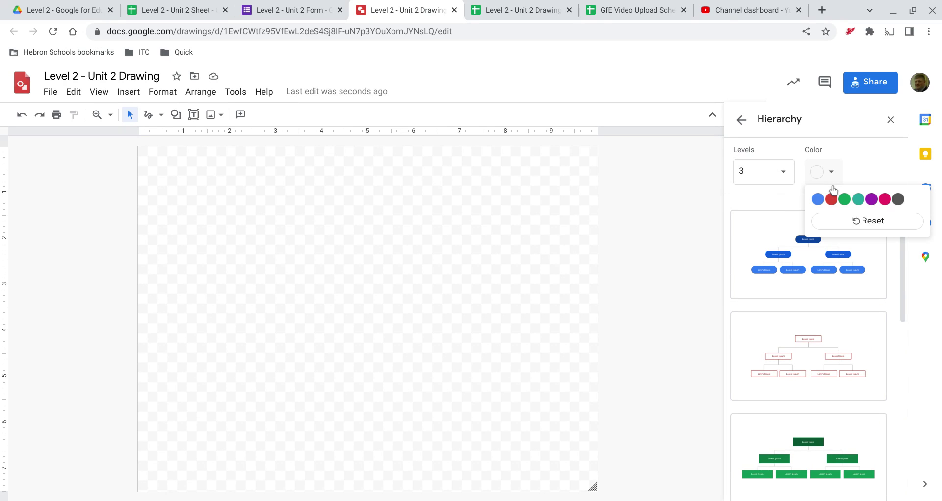
left_click(867, 175)
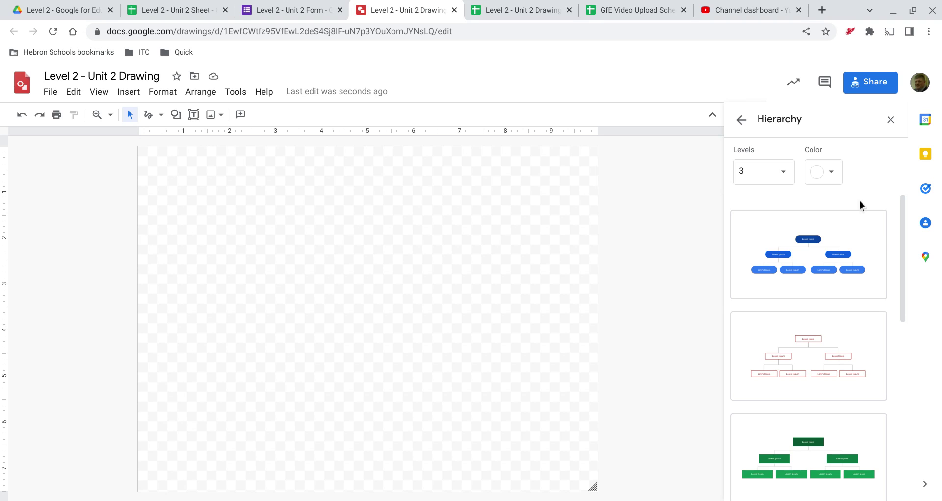
left_click(826, 346)
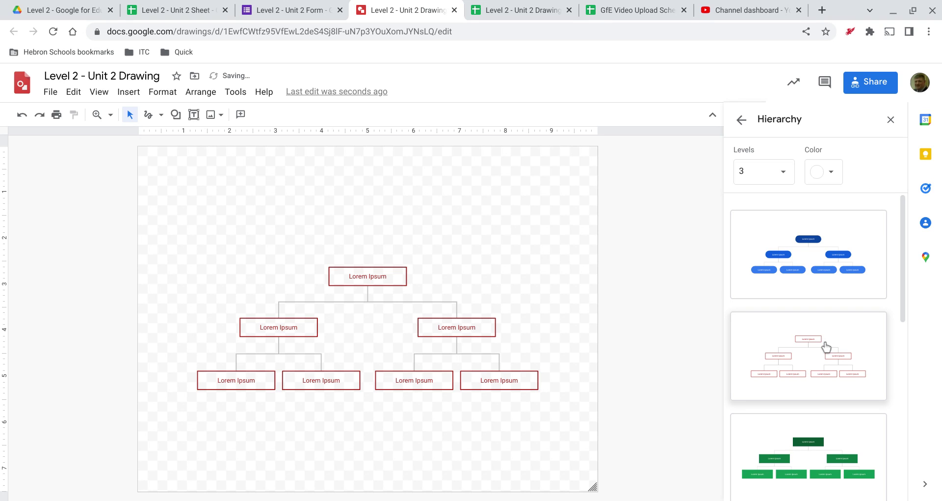